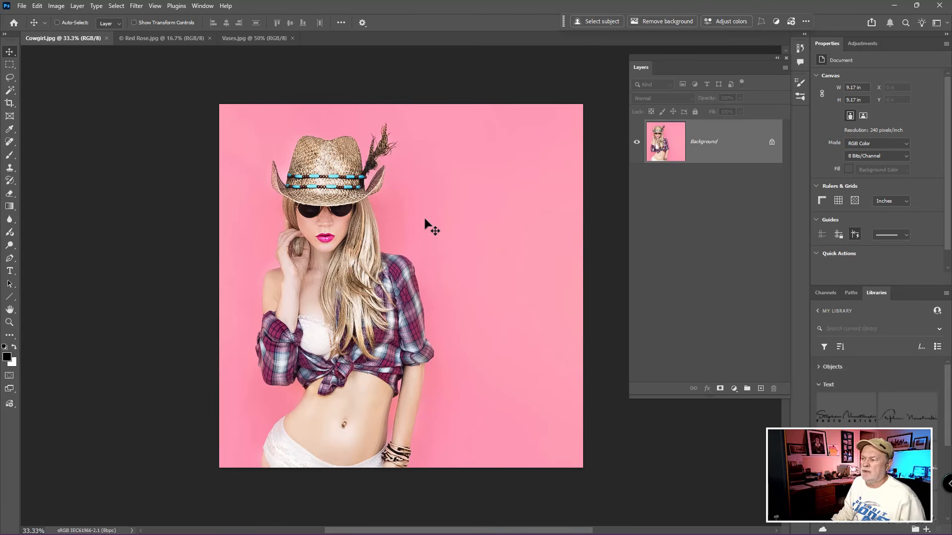
- Duplicate the Background layer of Cowgirl.jpg and apply the Find Edges filter to the copy
drag(431, 225, 439, 193)
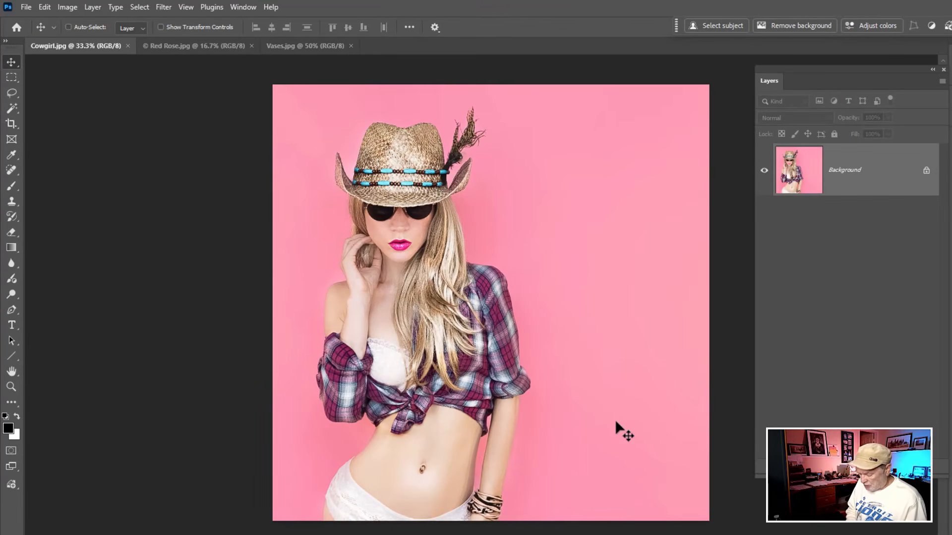
key(ctrl+j)
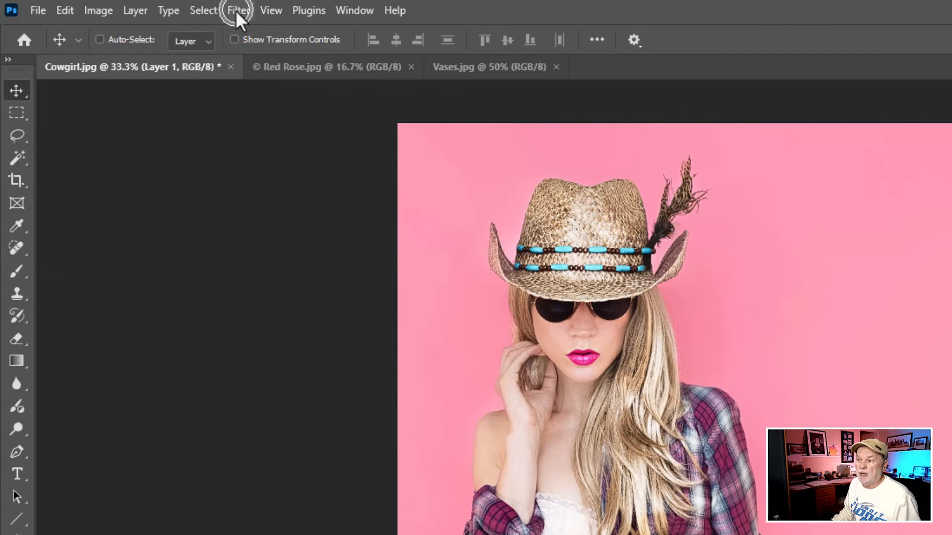
click(236, 10)
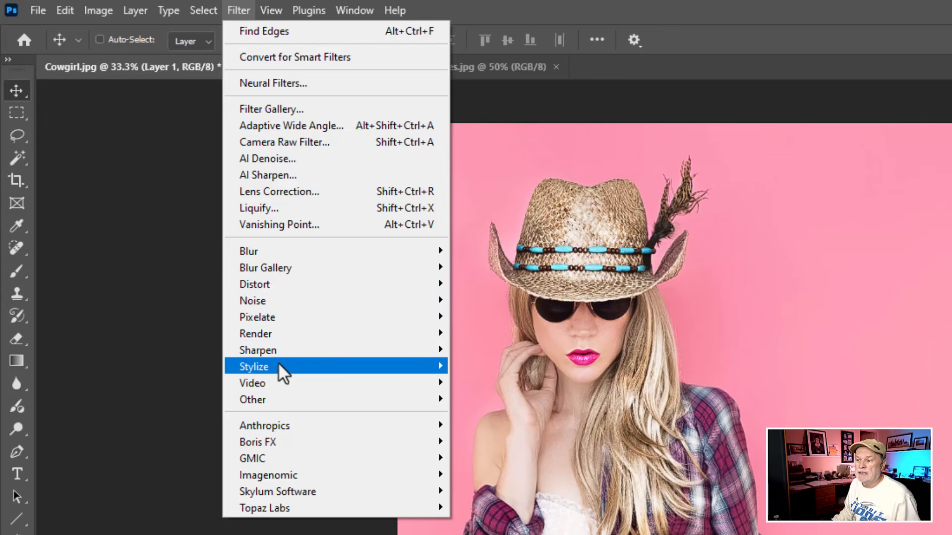
mouse_move(278, 367)
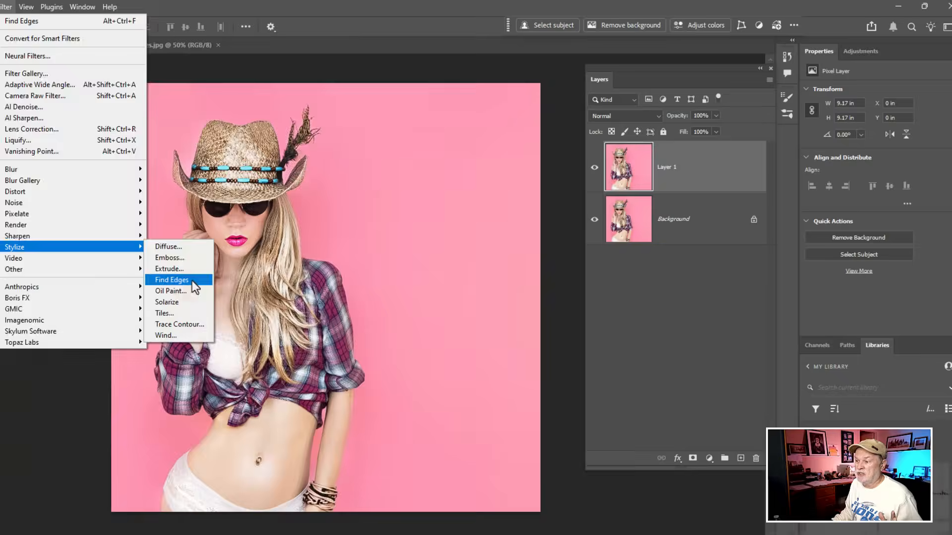
click(516, 415)
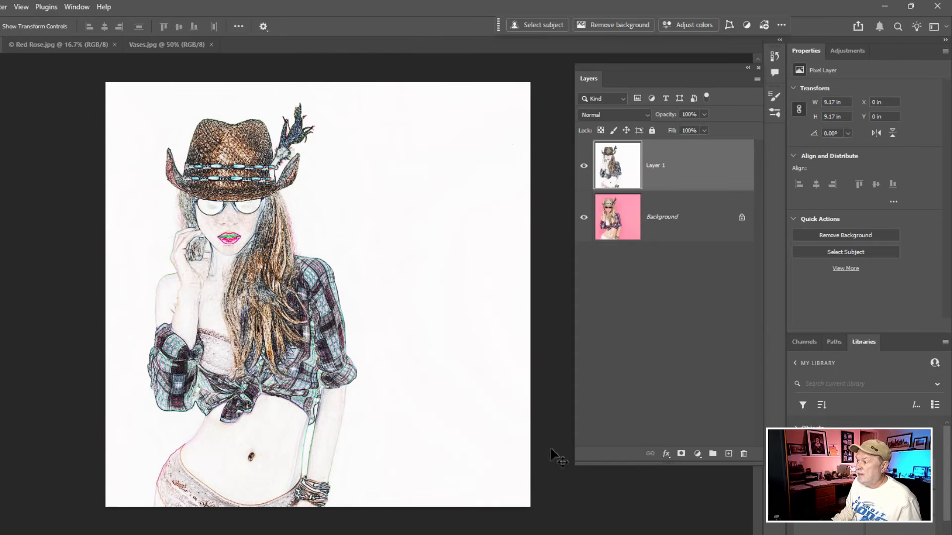
- Set the edge layer's blend mode to Pin Light at 100% opacity and compare the effect with the original photo
click(610, 115)
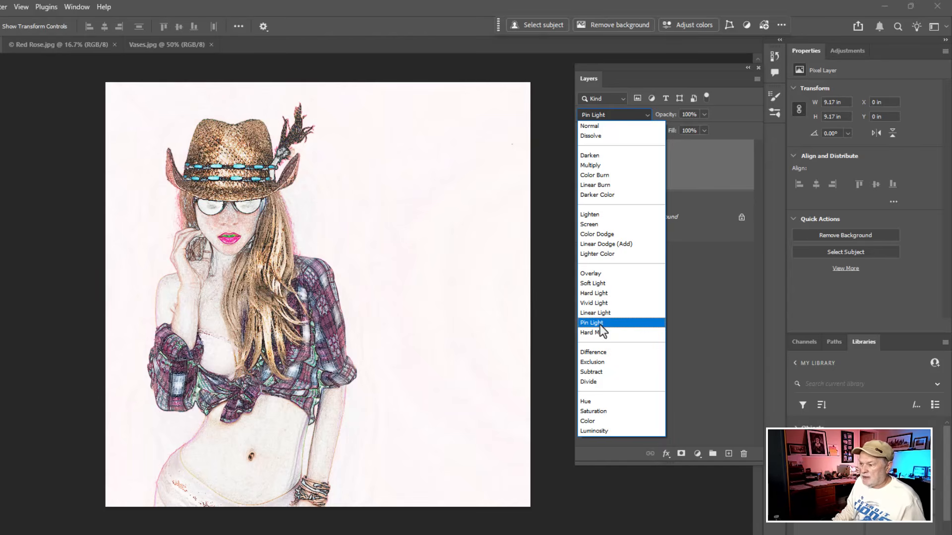
click(600, 325)
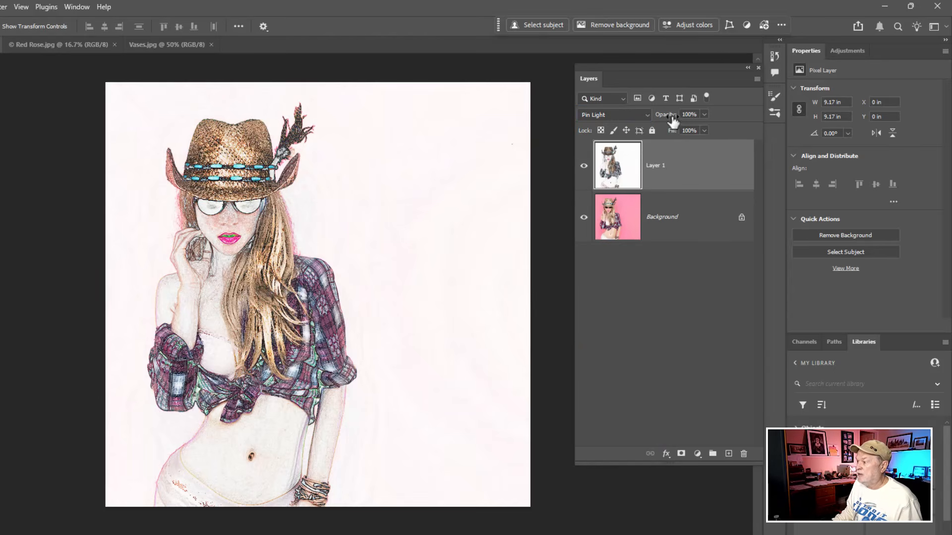
mouse_move(672, 121)
mouse_down()
mouse_move(654, 118)
mouse_move(714, 120)
mouse_up()
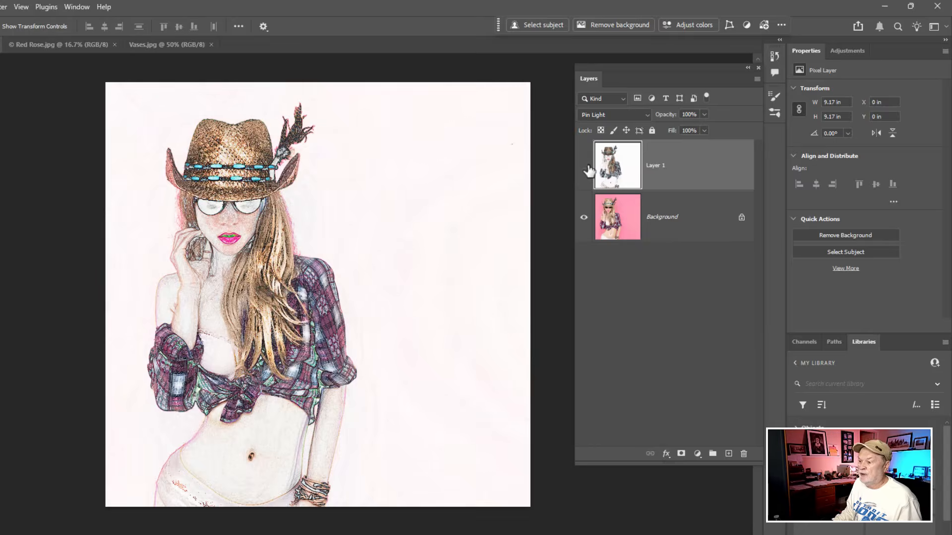
click(584, 167)
click(584, 167)
click(585, 167)
click(584, 167)
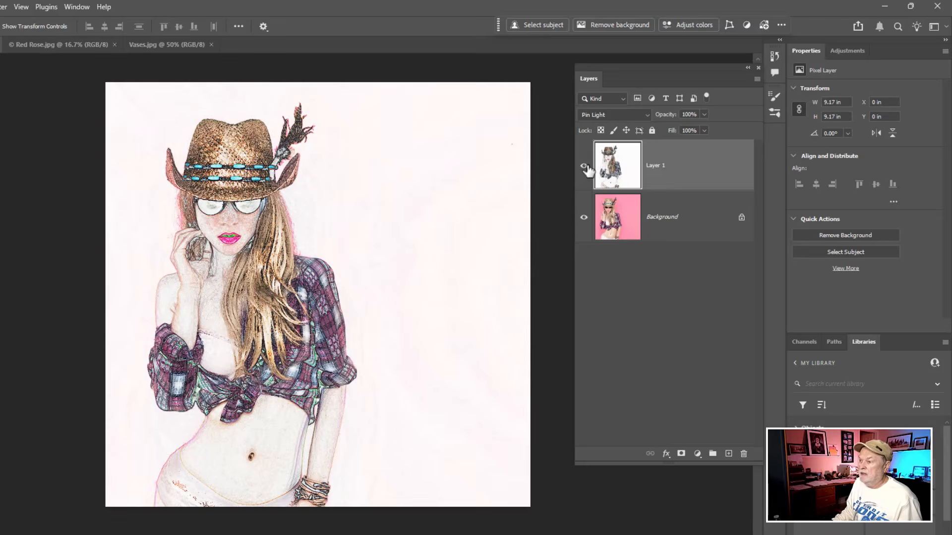
- Switch to the Red Rose.jpg document
click(54, 45)
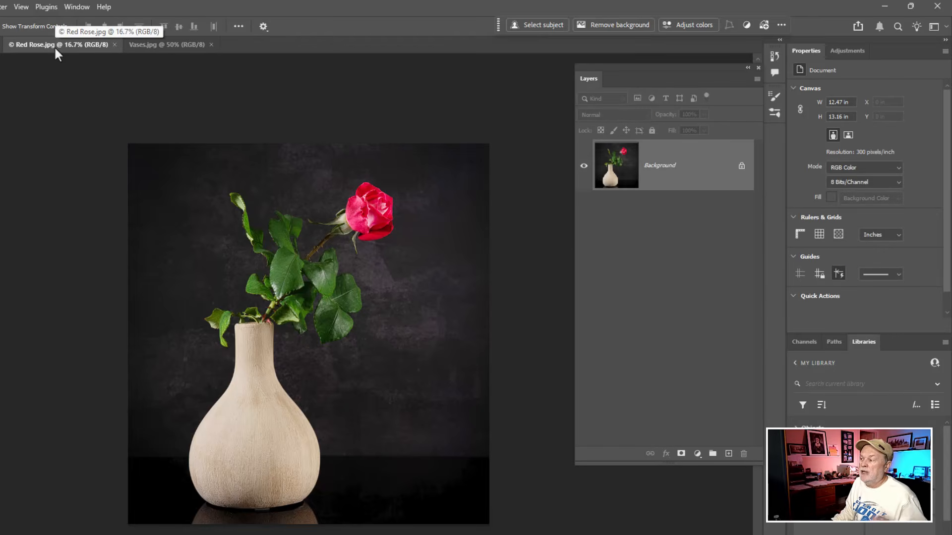
drag(246, 245, 289, 180)
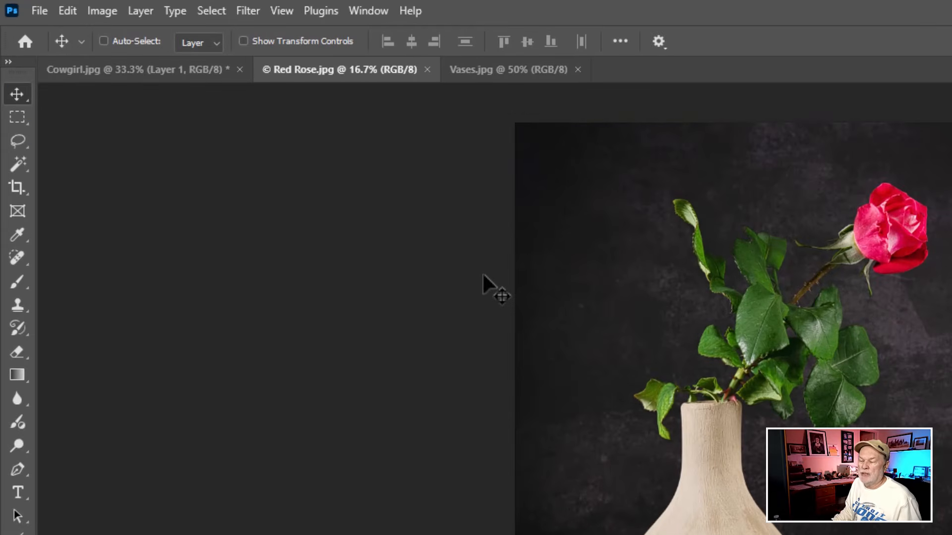
key(ctrl)
click(250, 11)
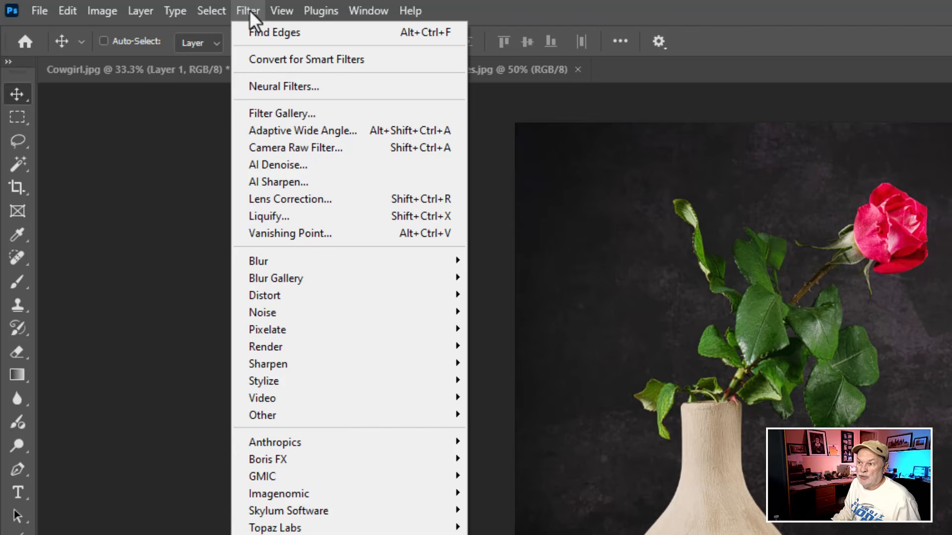
click(264, 33)
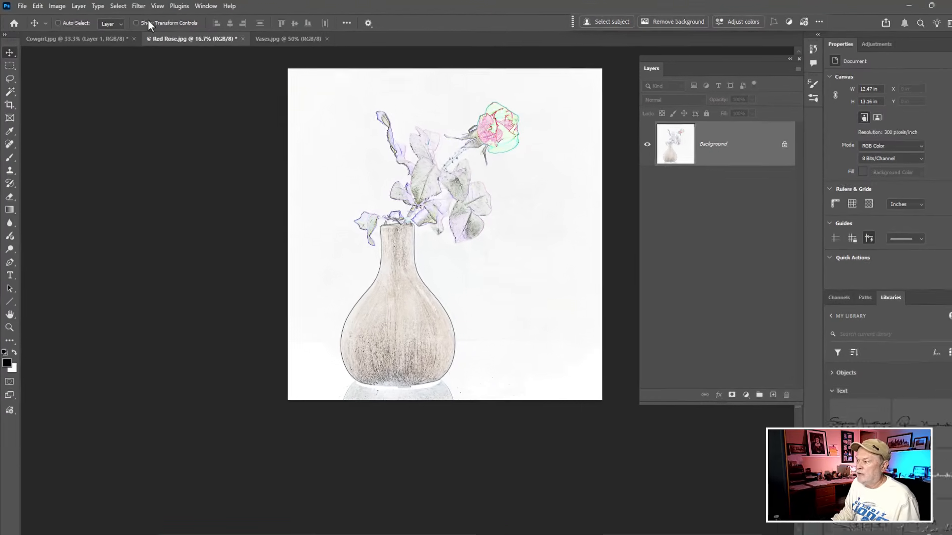
key(ctrl+z)
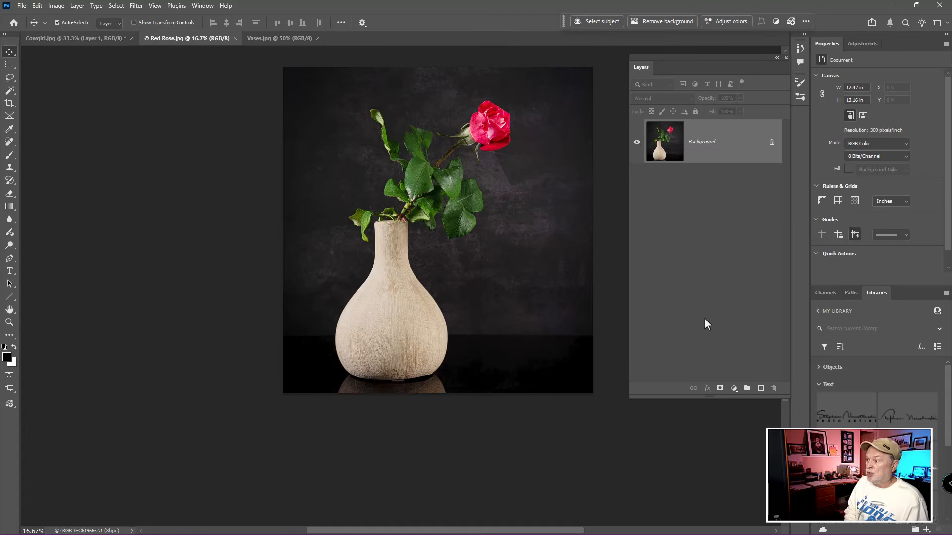
- Apply Find Edges to a duplicate of the rose's Background layer and blend that copy in Pin Light mode
key(ctrl+j)
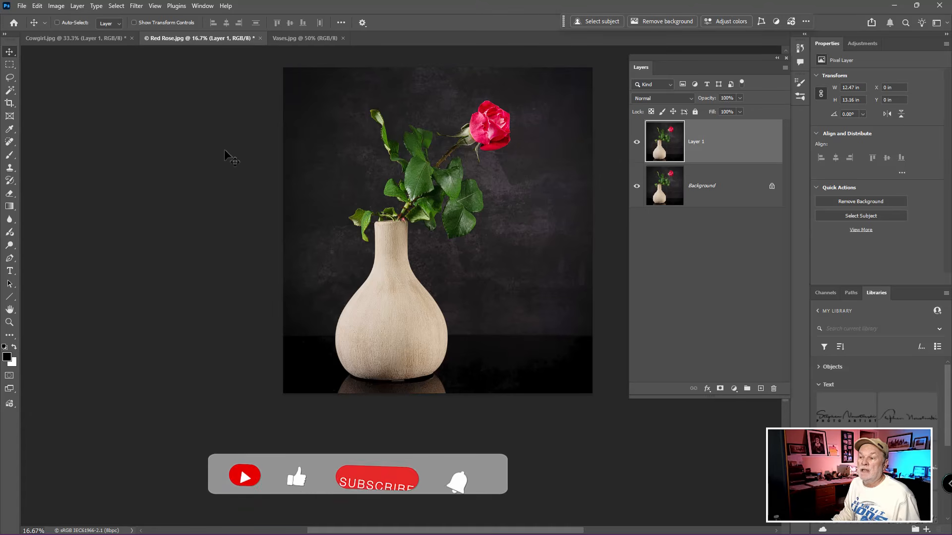
click(136, 6)
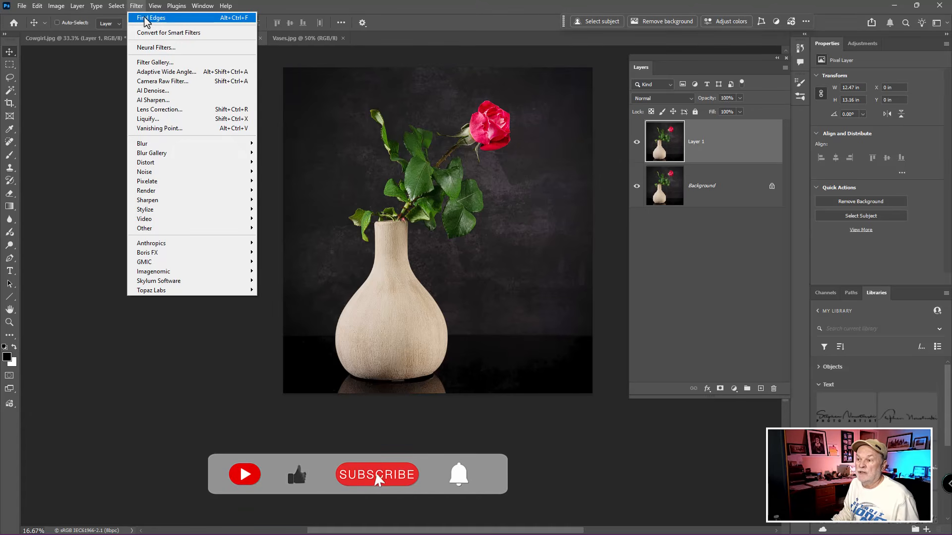
click(147, 19)
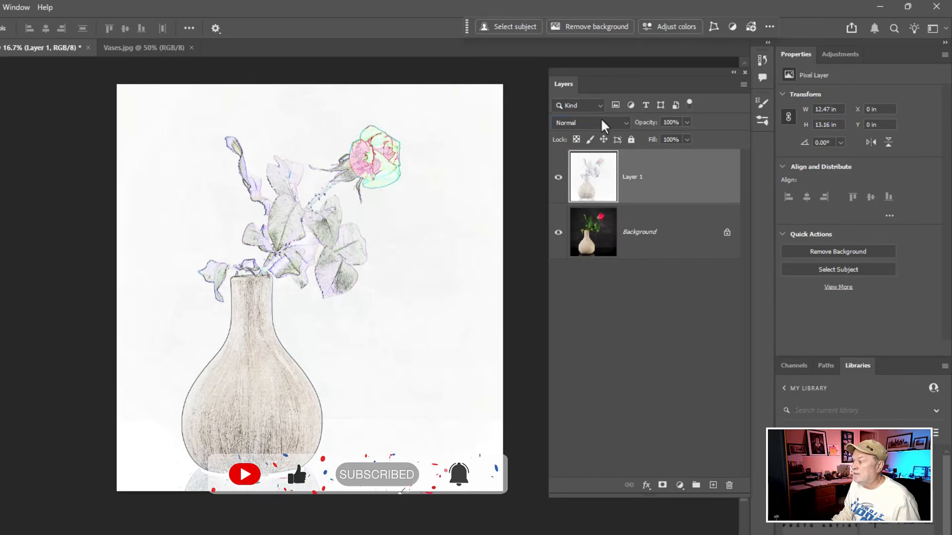
click(644, 105)
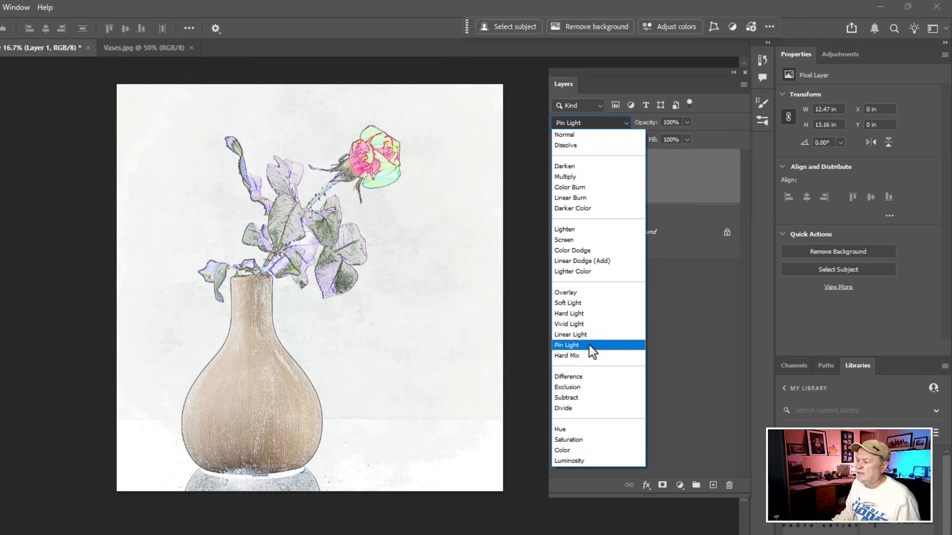
click(589, 345)
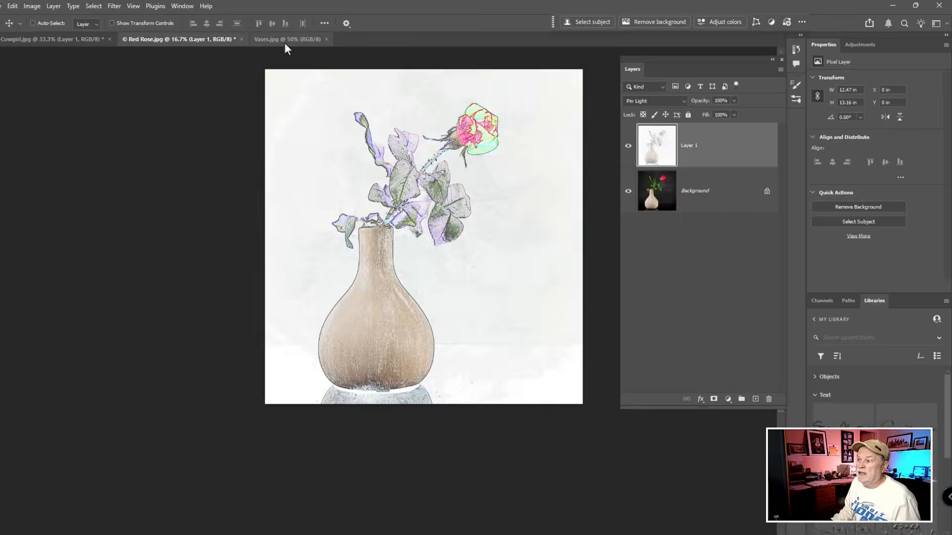
- In Vases.jpg, duplicate the Background layer and apply the Find Edges filter to the copy
click(144, 47)
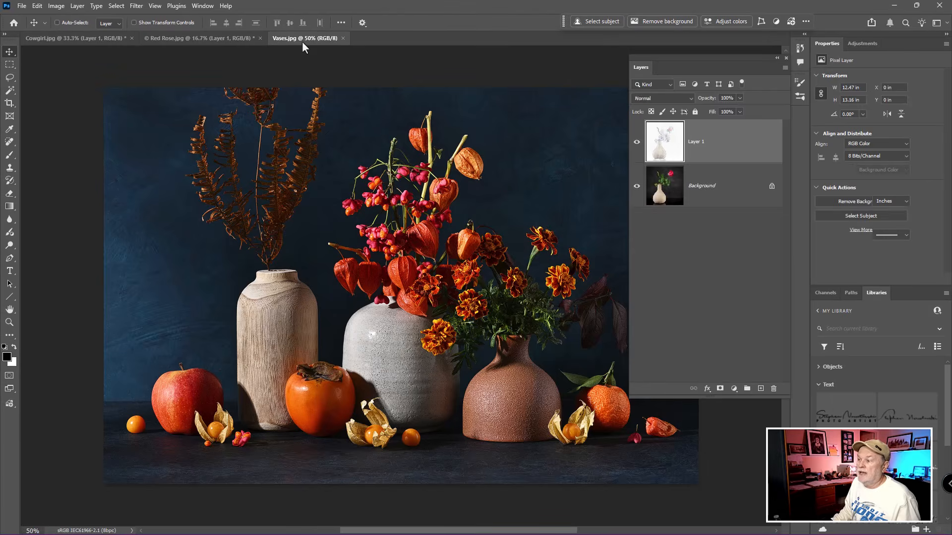
scroll(551, 238, down, 2)
drag(573, 245, 519, 193)
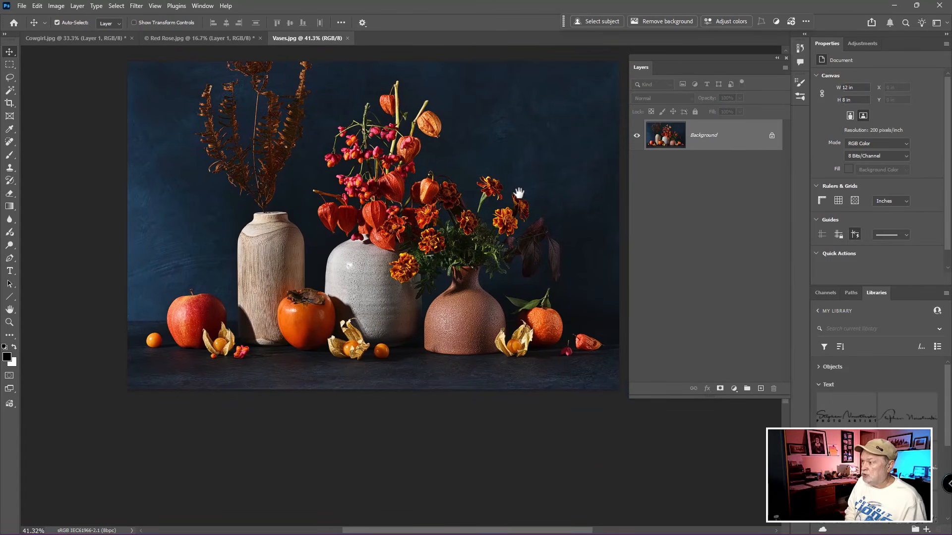
key(ctrl+j)
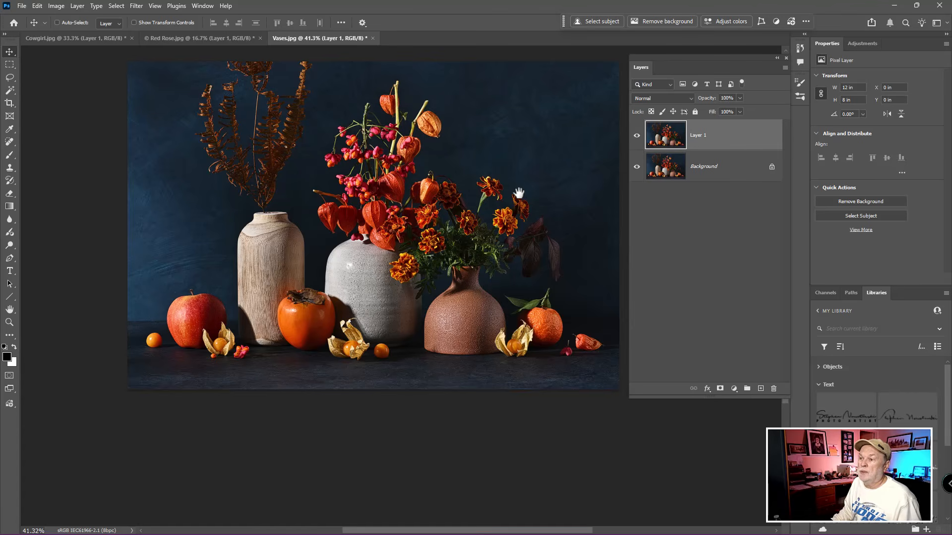
key(ctrl)
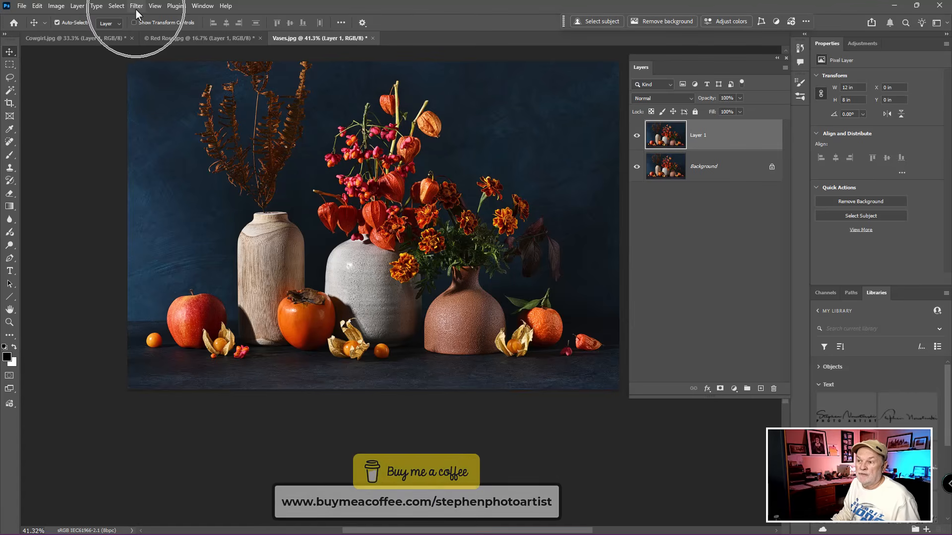
click(137, 9)
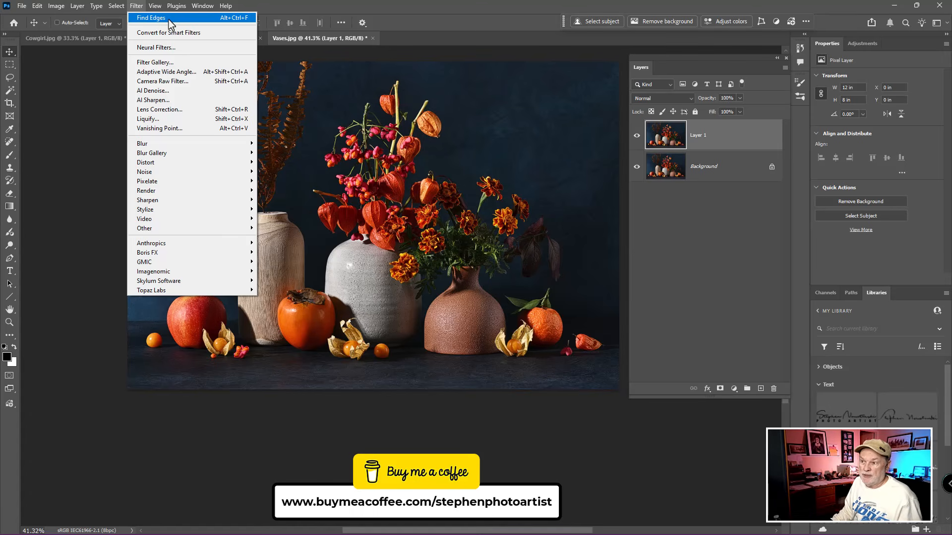
click(168, 18)
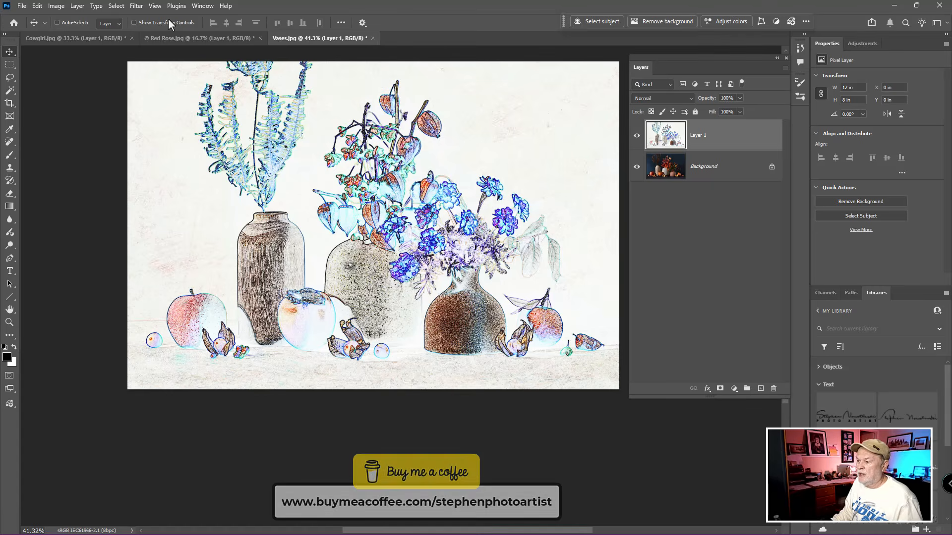
- Blend the vases' edge layer in Vivid Light mode at 60% opacity and compare the effect with the original photo
click(667, 99)
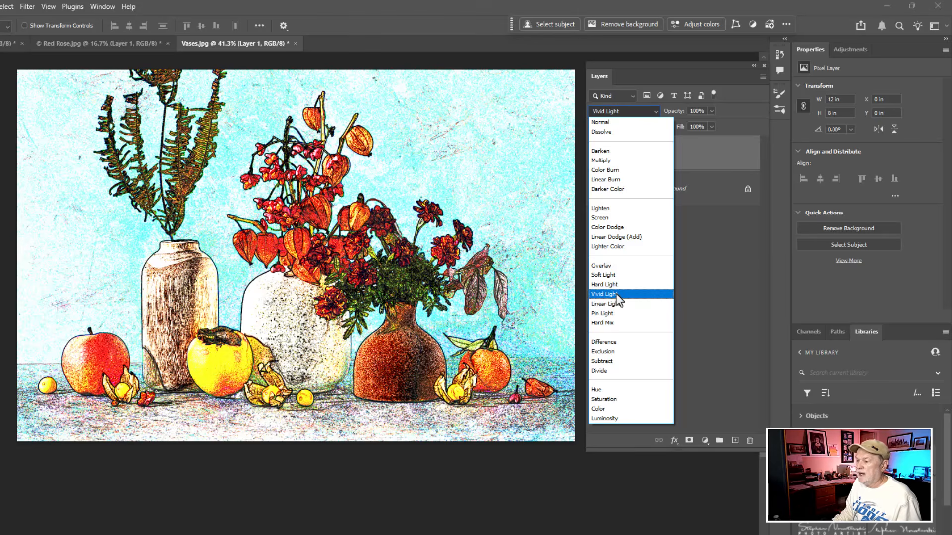
click(605, 294)
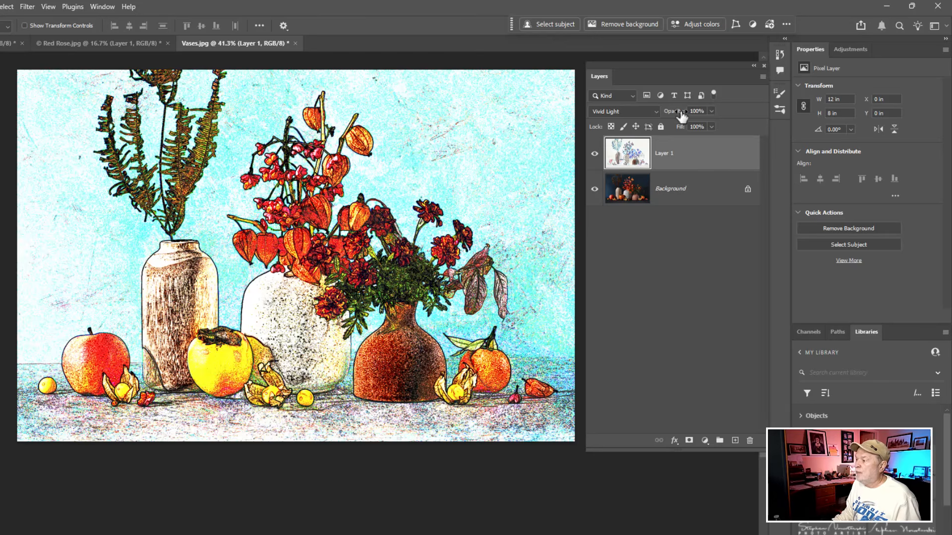
key(ctrl)
mouse_move(682, 116)
mouse_down()
mouse_move(667, 119)
mouse_move(676, 117)
mouse_up()
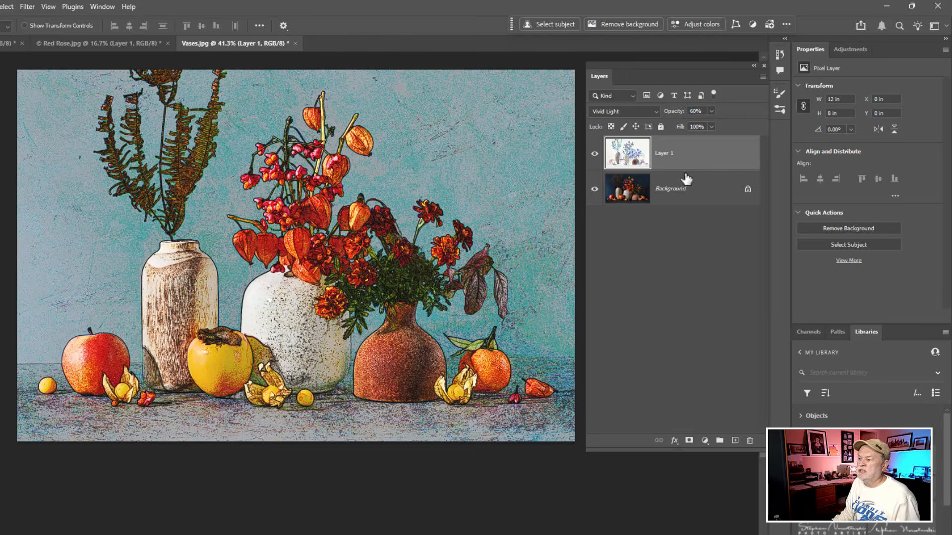
click(596, 154)
click(595, 154)
click(596, 155)
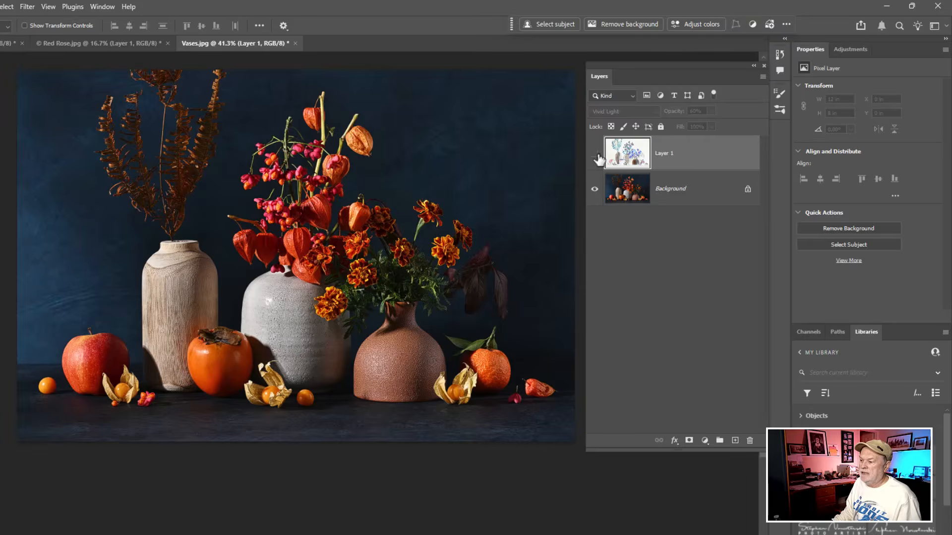
click(595, 154)
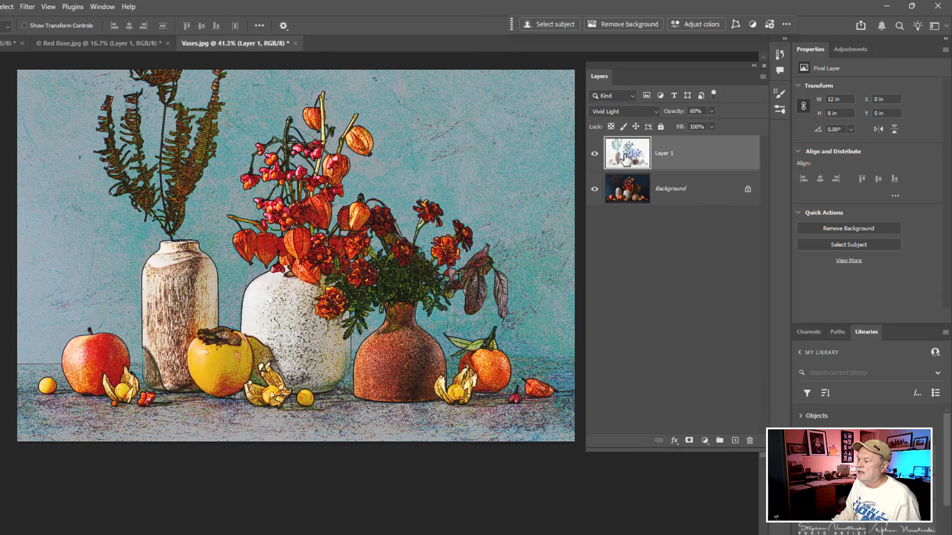
- Add a Brightness/Contrast adjustment layer with brightness 113 and contrast 0, and compare the image with and without it
click(704, 441)
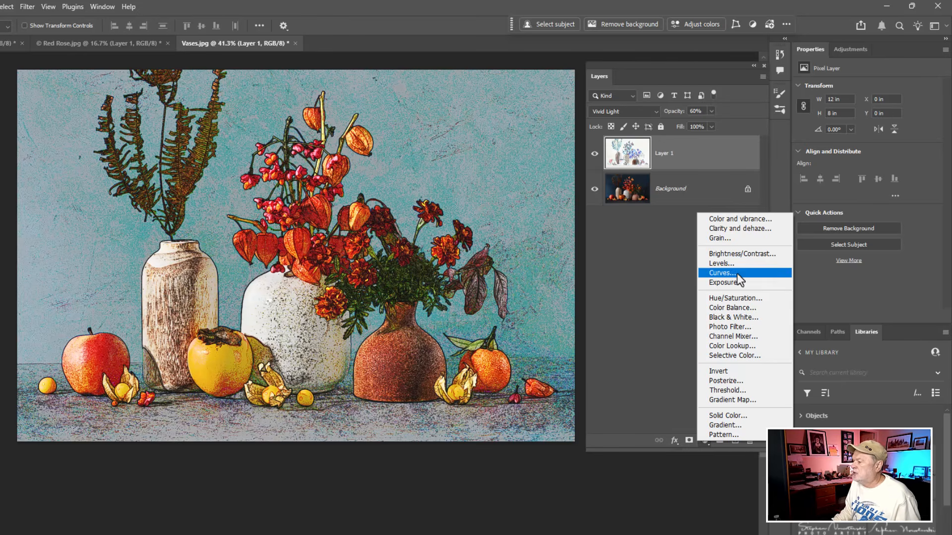
click(739, 257)
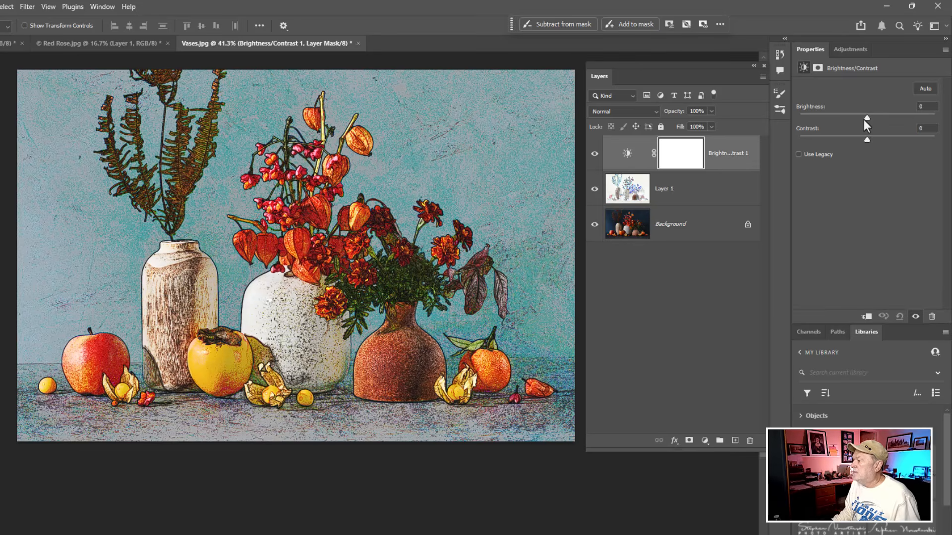
drag(865, 118, 917, 118)
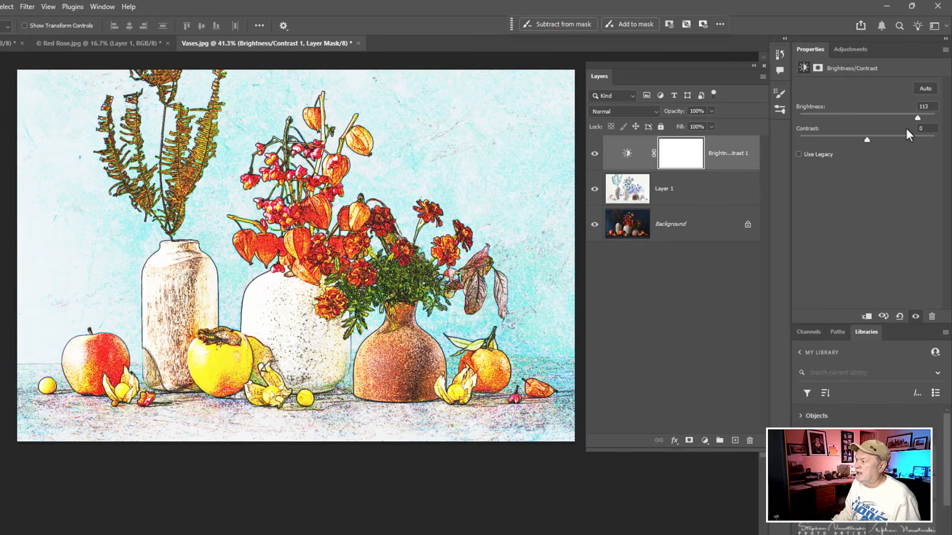
drag(866, 139, 784, 148)
drag(893, 144, 865, 142)
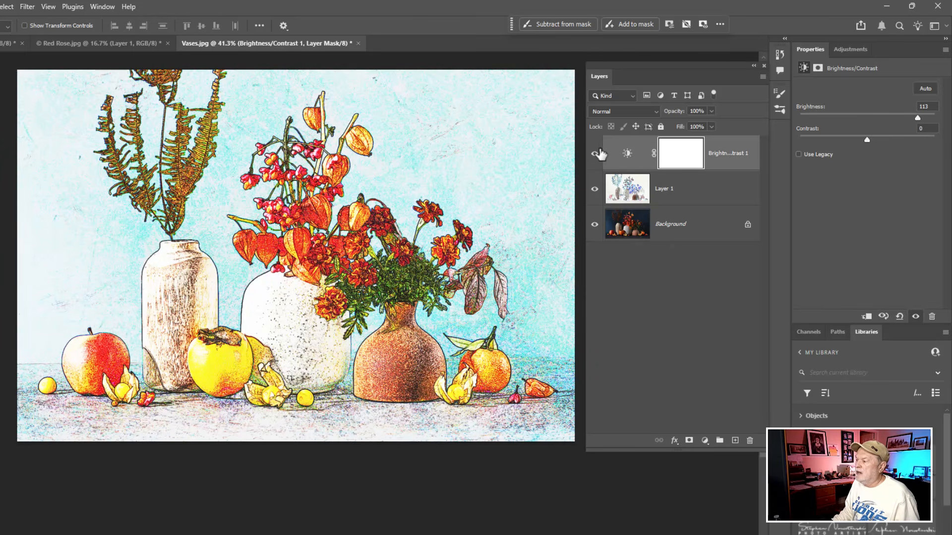
click(595, 154)
click(594, 154)
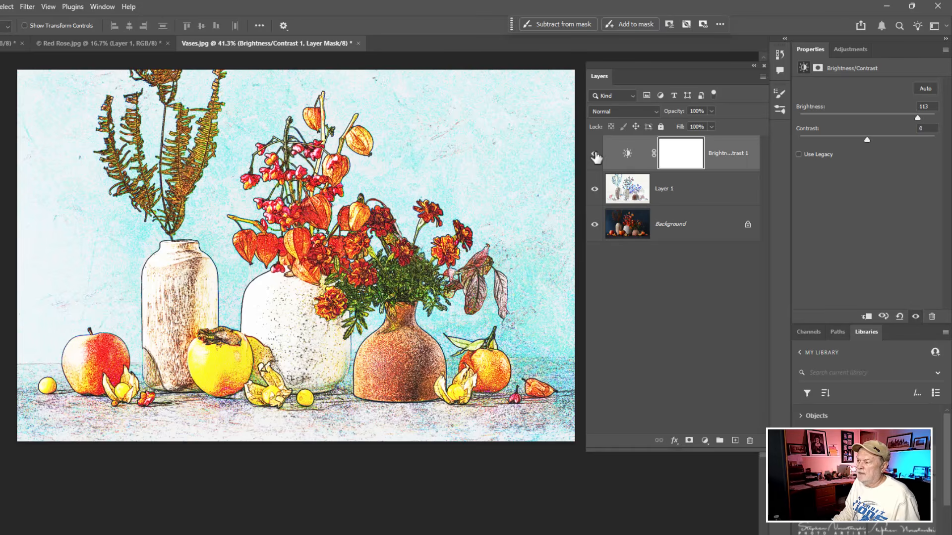
- Show only the original Background photo for comparison, and restore the visibility of the edge and brightness layers
alt+click(595, 226)
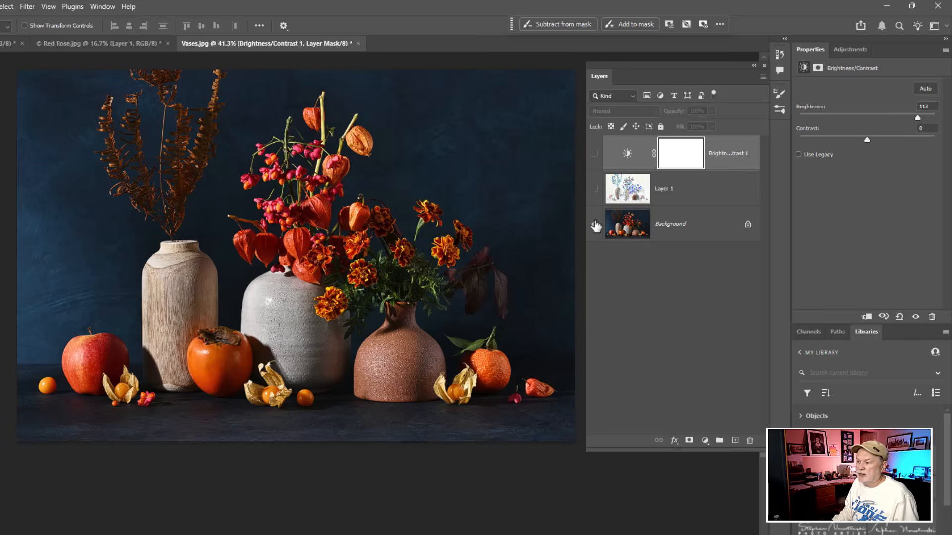
alt+click(595, 226)
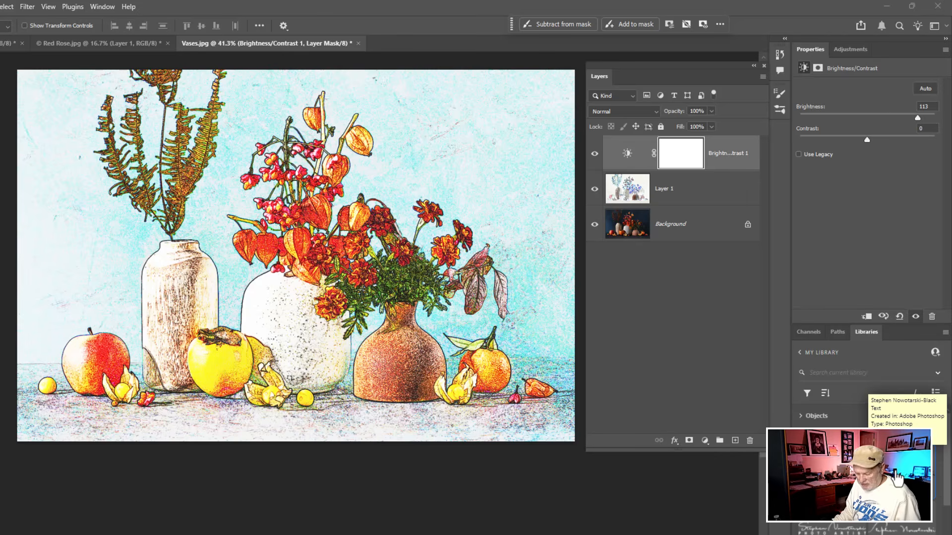
- Place the black signature text from the library in the lower-right corner of the vases image and show the rulers
mouse_move(897, 478)
mouse_down()
mouse_move(485, 395)
mouse_move(501, 425)
mouse_move(558, 438)
mouse_up()
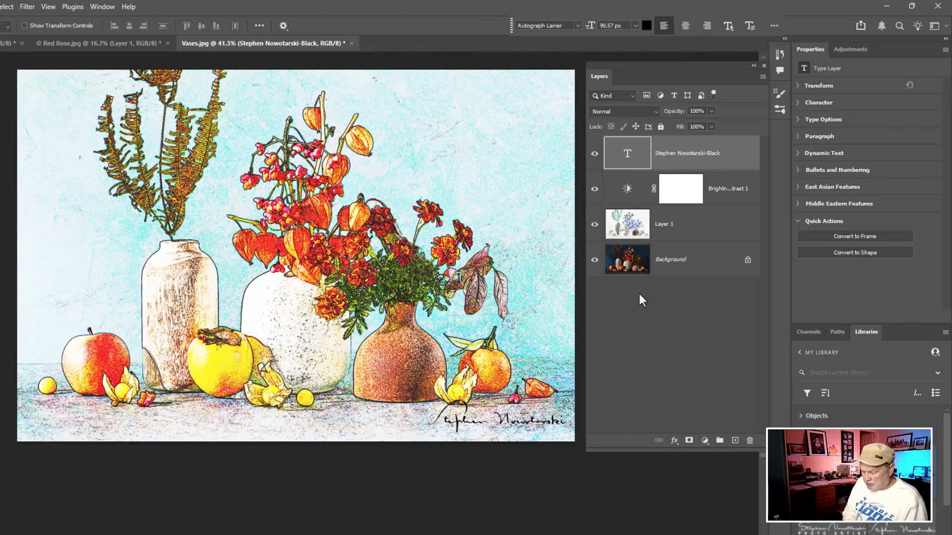
key(ctrl+r)
scroll(547, 372, down, 2)
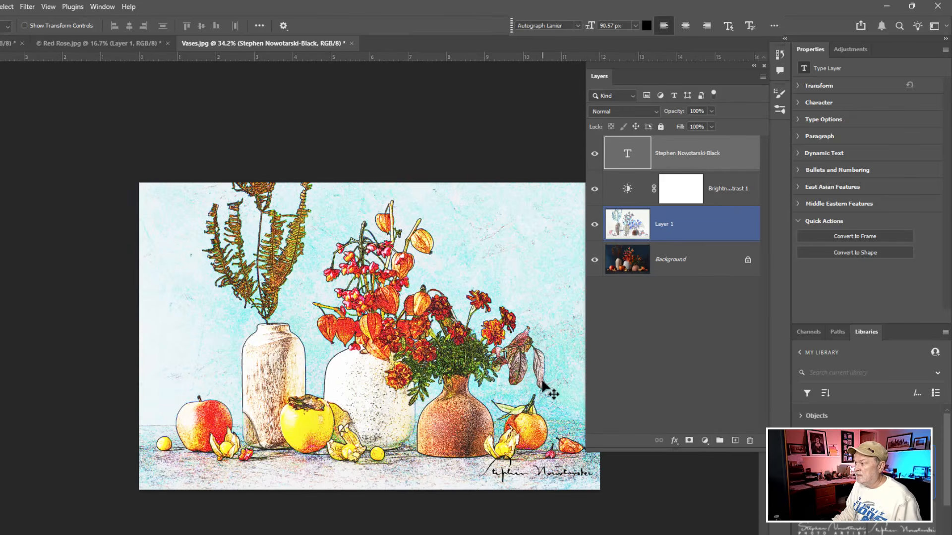
drag(542, 382, 502, 292)
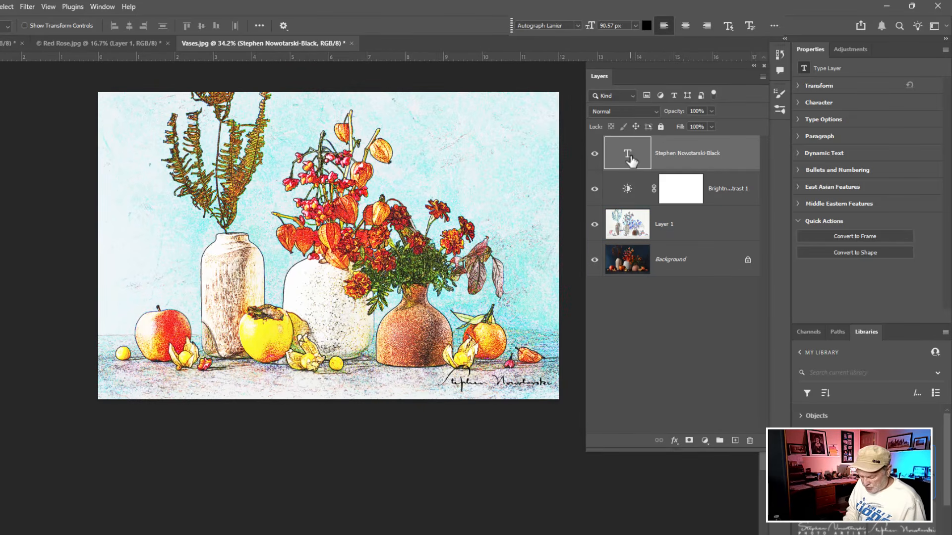
- Scale the signature text layer proportionally to about 59.37%, keeping its lower-right corner in place
key(ctrl+t)
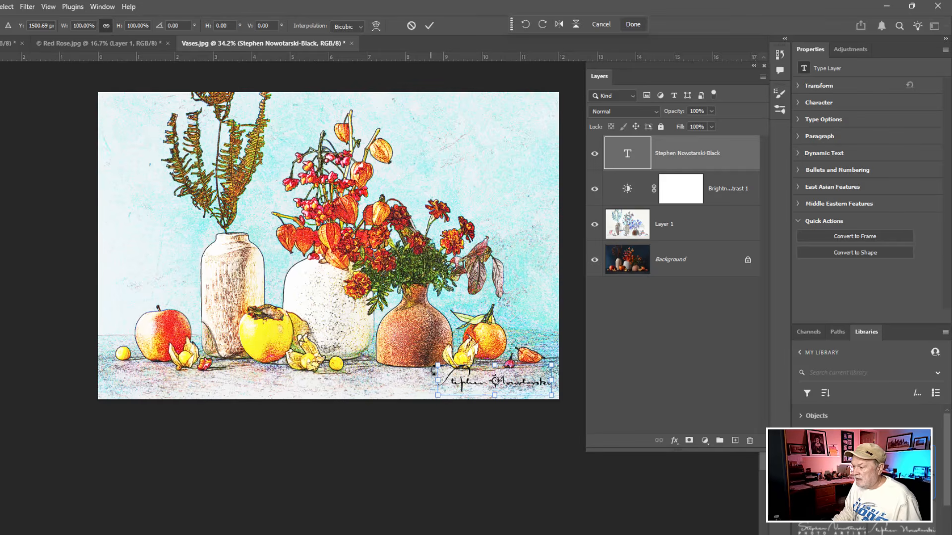
drag(434, 369, 481, 378)
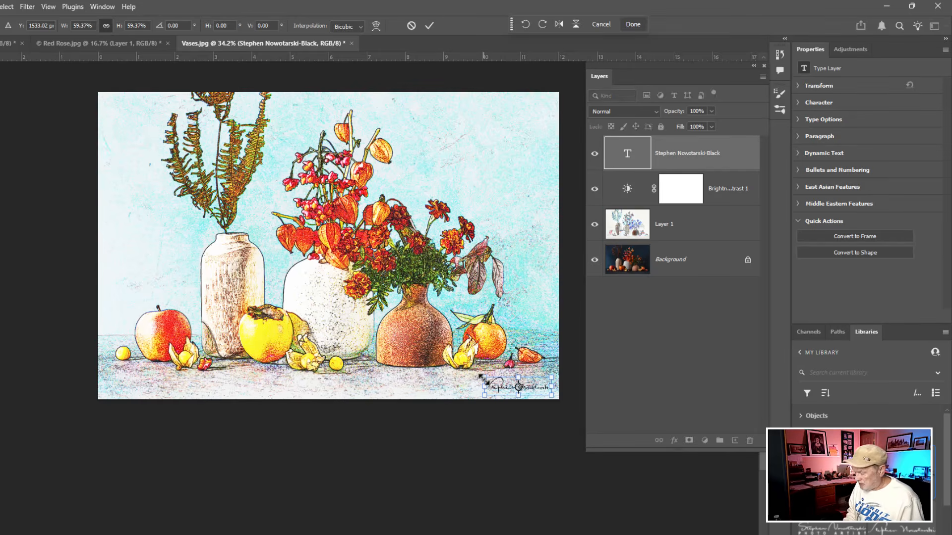
key(Return)
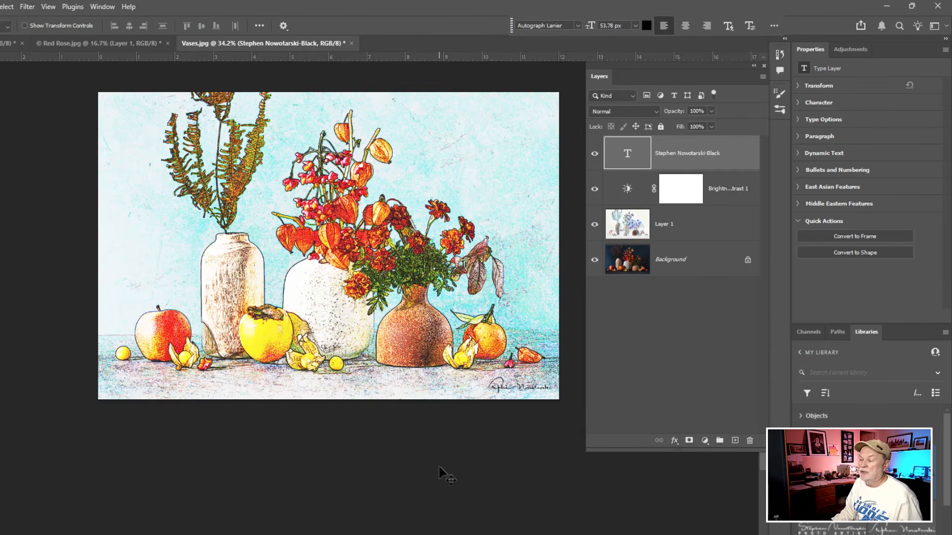